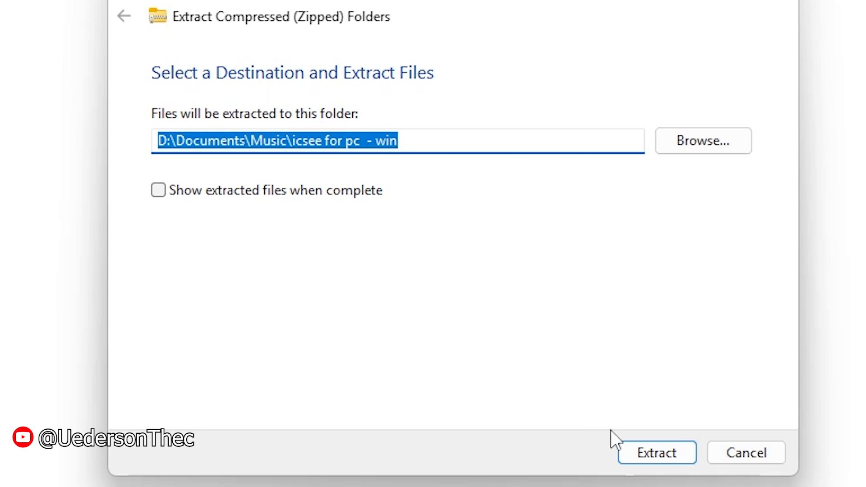
Step: Extract icsee for pc - win.zip to D:\Documents\Music\icsee for pc - win and open the extracted folder
click(656, 455)
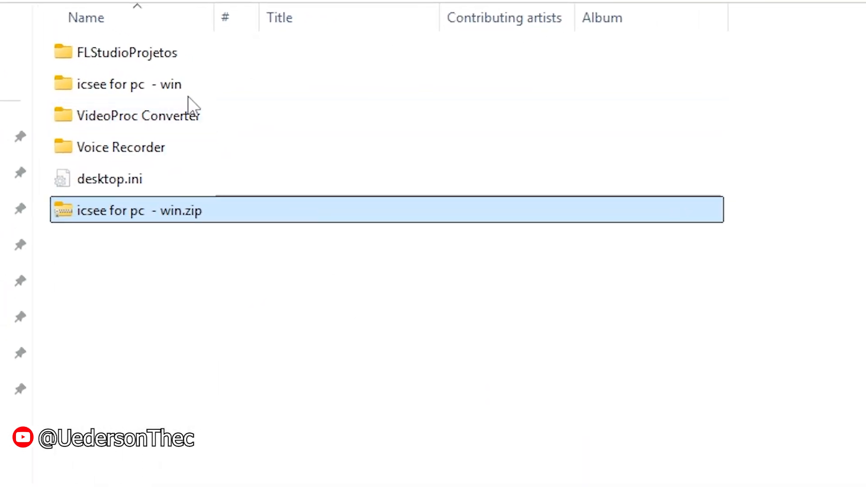
double_click(160, 88)
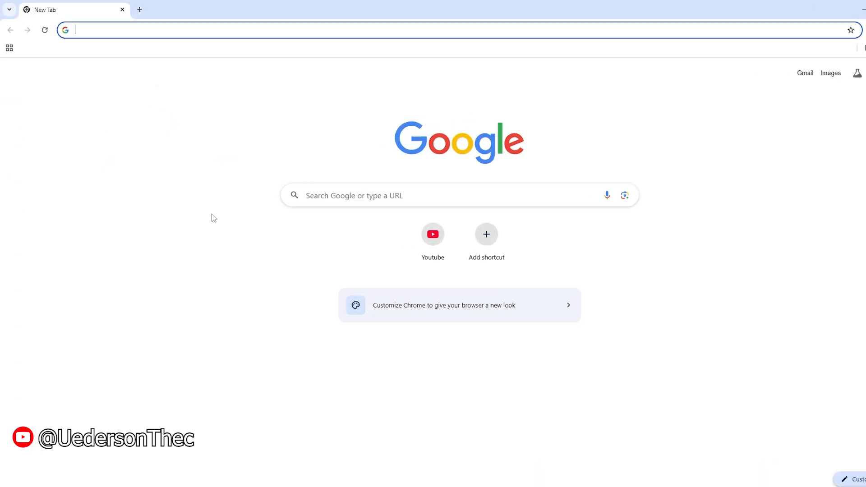
Step: Open VirusTotal in the browser and submit icsee for pc VMS_Win64_V2.0.28.1.T.20240621.exe for a malware scan
text(virus)
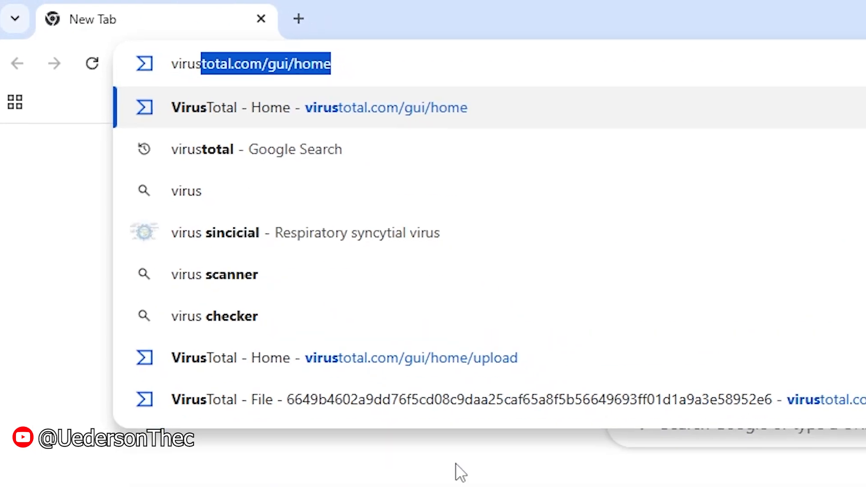
key(Return)
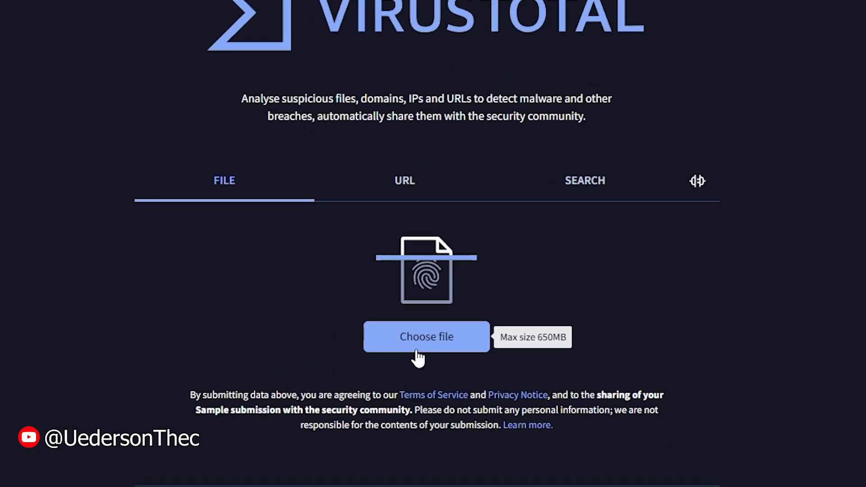
click(429, 319)
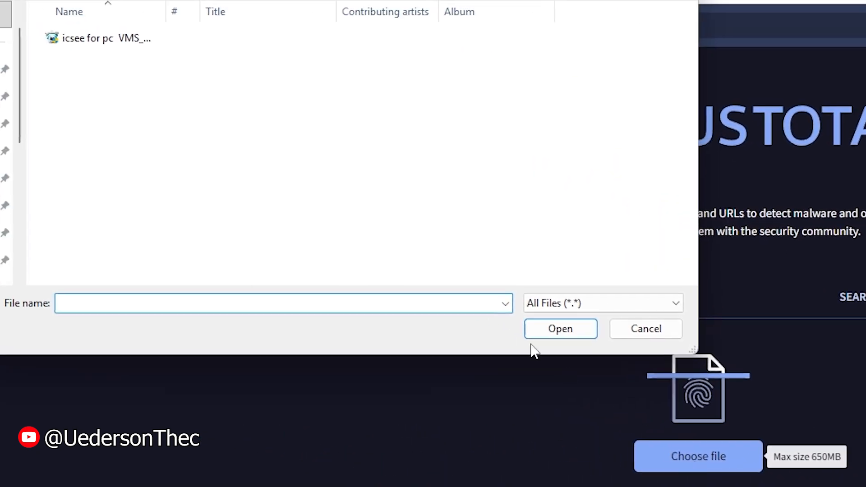
click(122, 39)
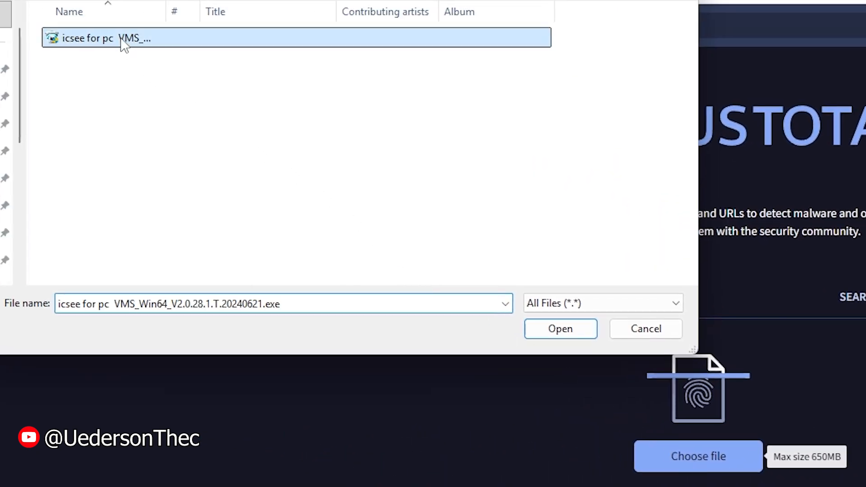
click(544, 329)
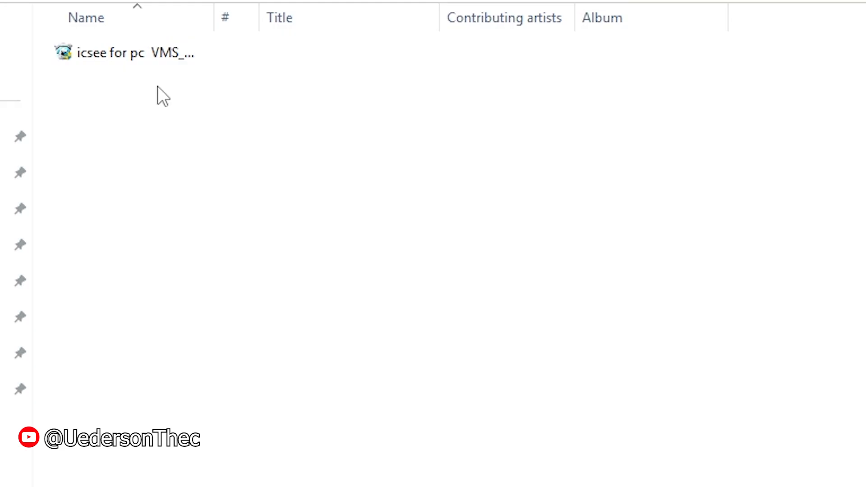
Step: Run the extracted installer in English, accept the licence, and install VMS V2.0.28.1 to C:\Program Files\VMS, launching it on completion
double_click(111, 57)
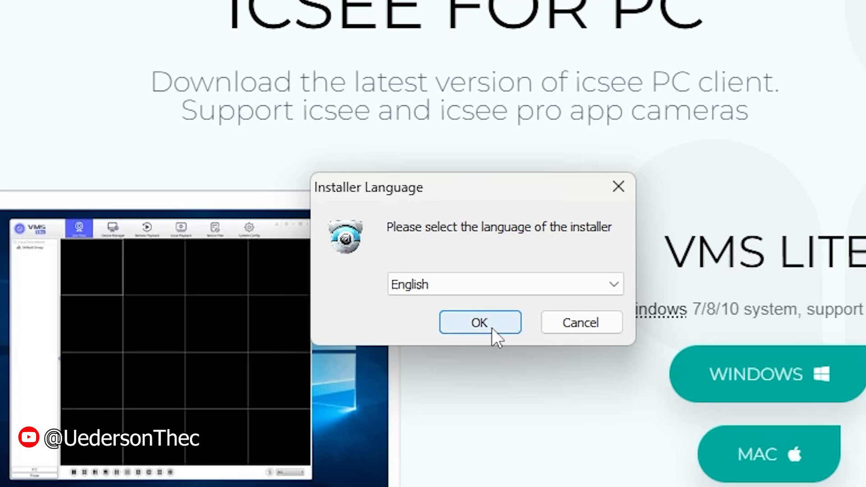
click(498, 316)
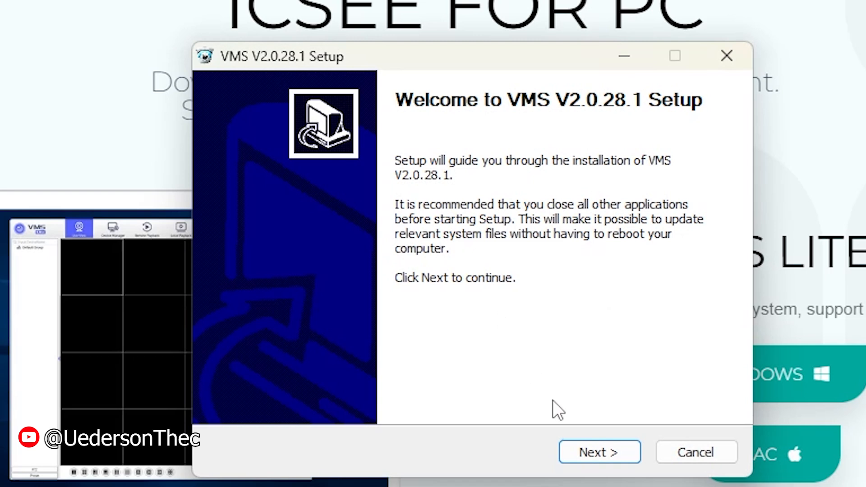
click(604, 454)
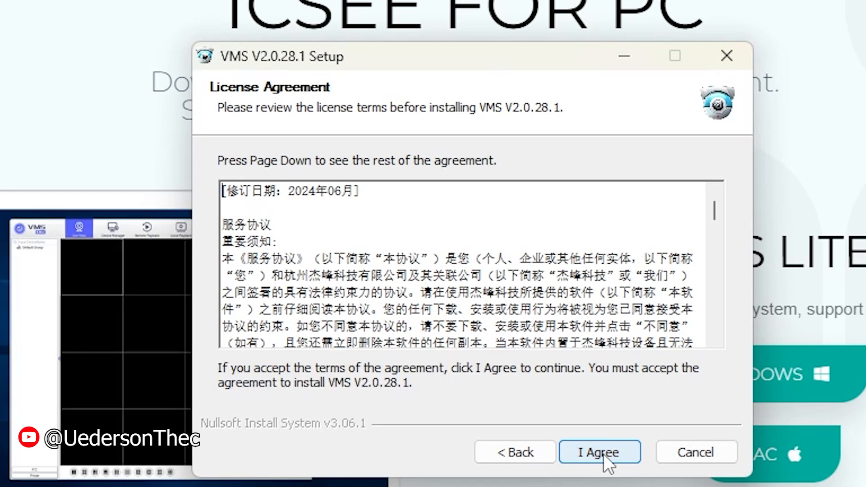
click(604, 454)
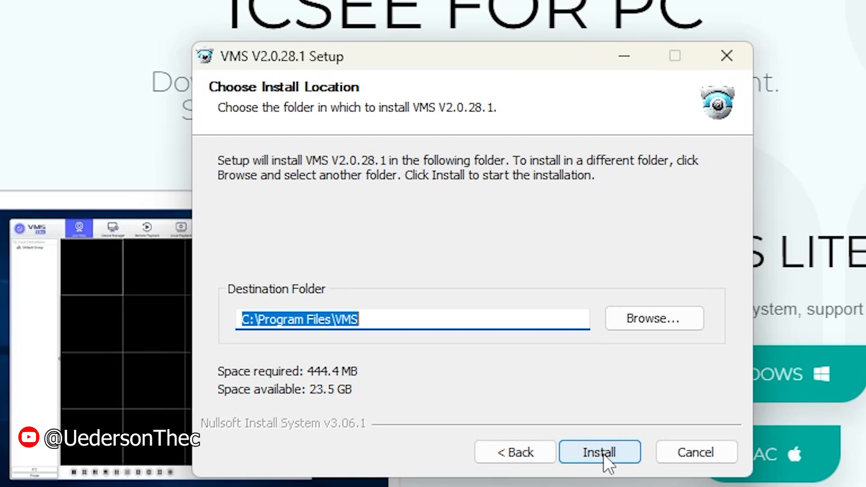
click(604, 454)
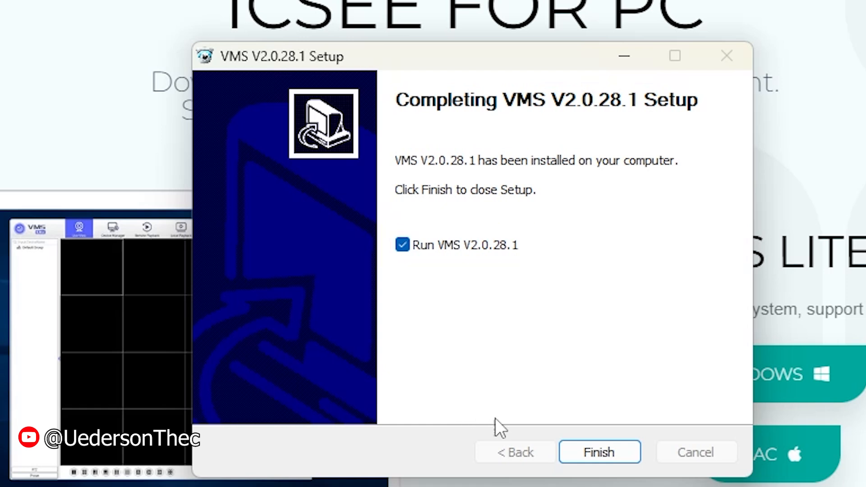
click(586, 447)
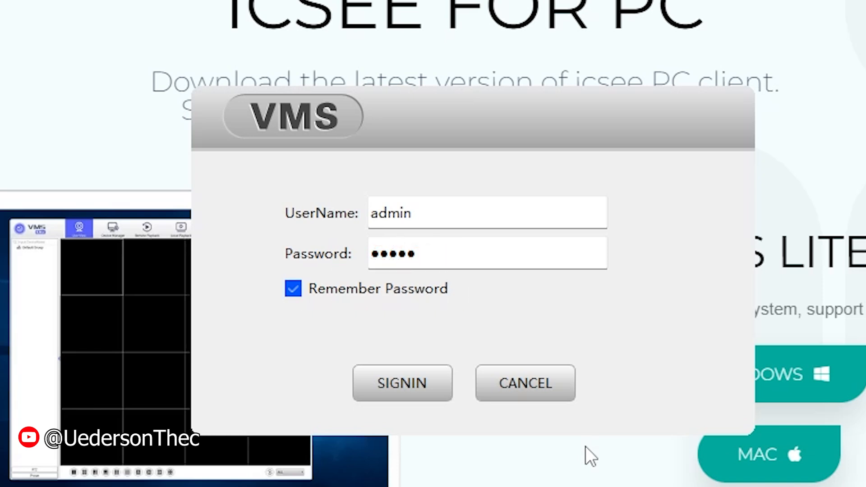
Step: Sign in to VMS with the prefilled credentials, dismiss the prompt for adding devices, and maximize the window
click(427, 391)
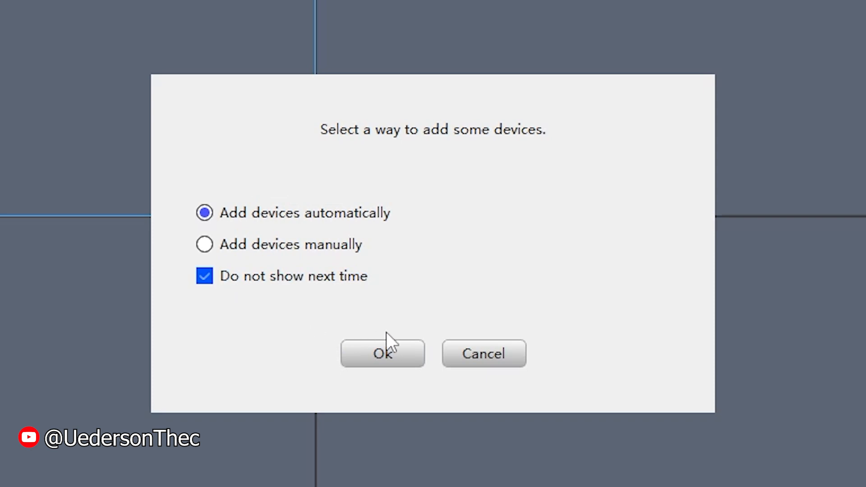
click(468, 357)
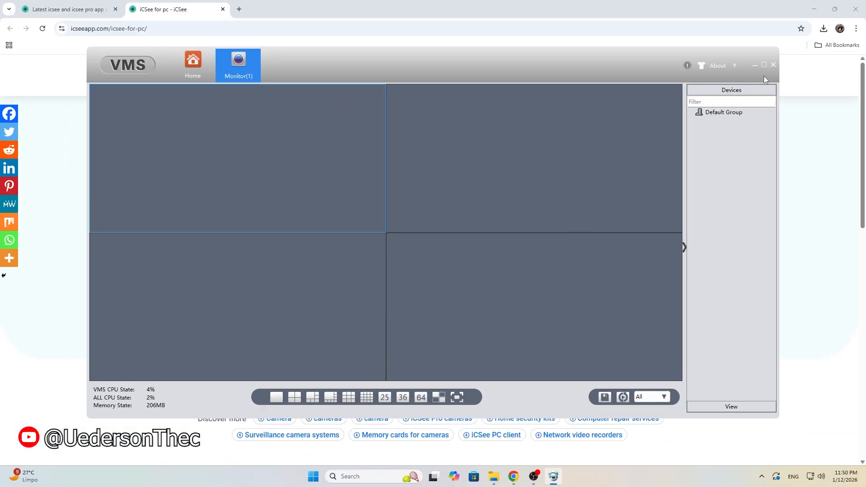
click(764, 65)
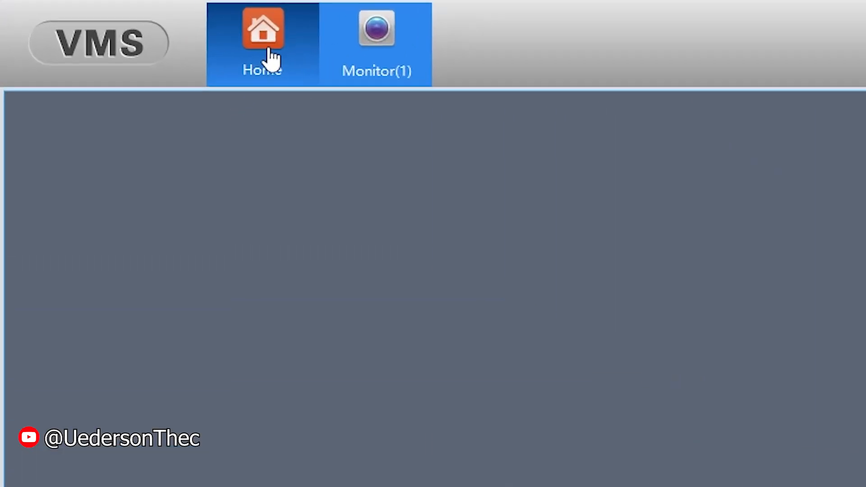
Step: Start a cloud device addition in Device Manager and name the device camera1
click(271, 58)
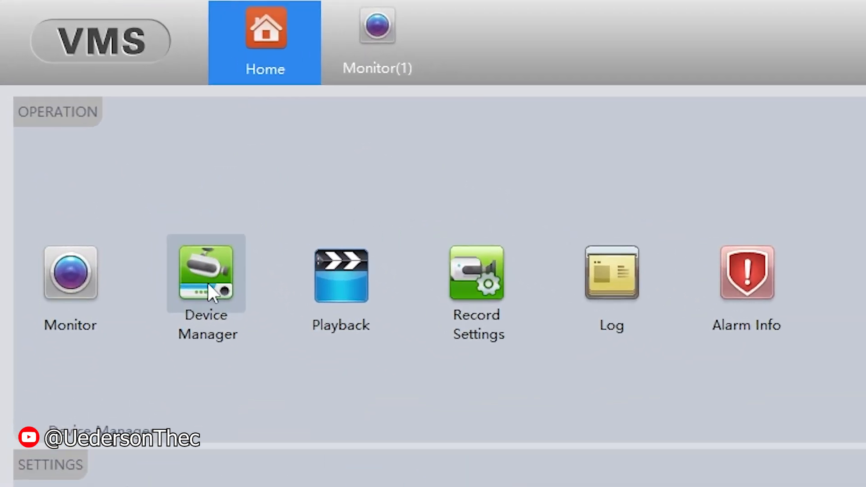
click(219, 291)
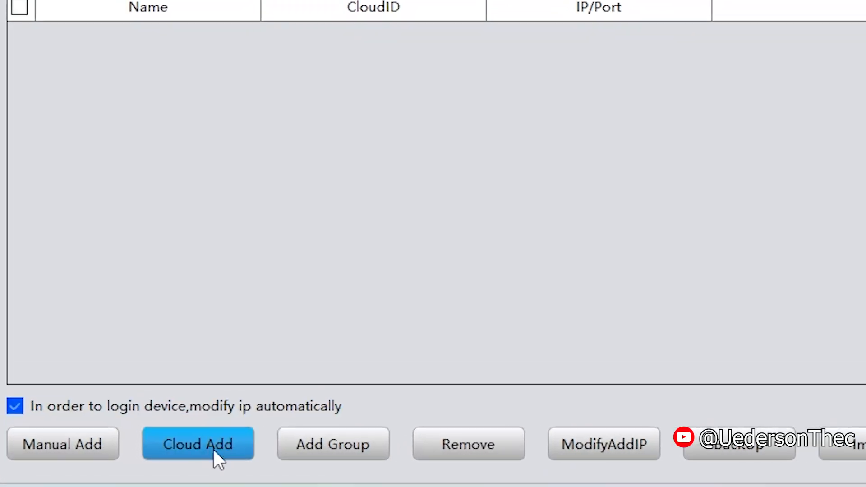
click(213, 449)
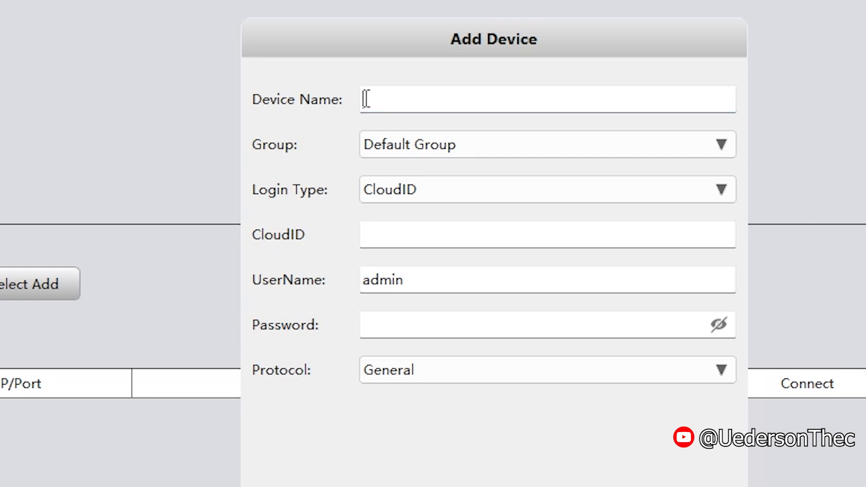
text(camera1)
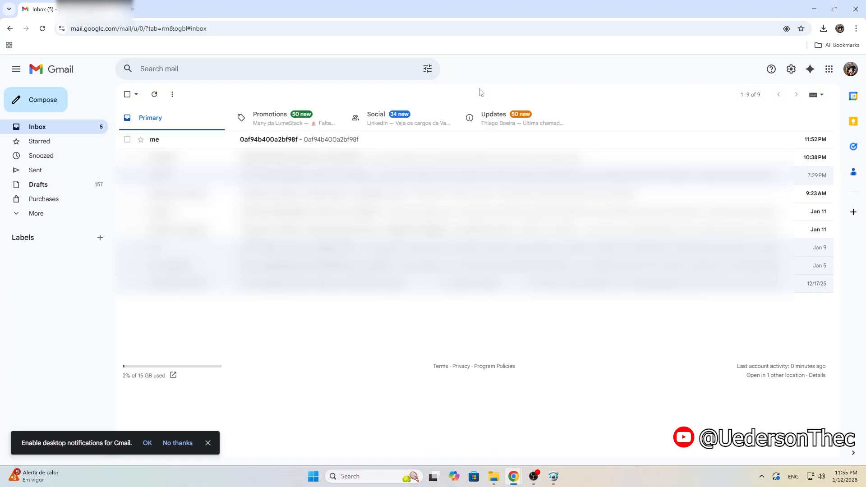
Step: Copy the camera's serial number from the message in Gmail and paste it as camera1's CloudID in VMS
click(308, 140)
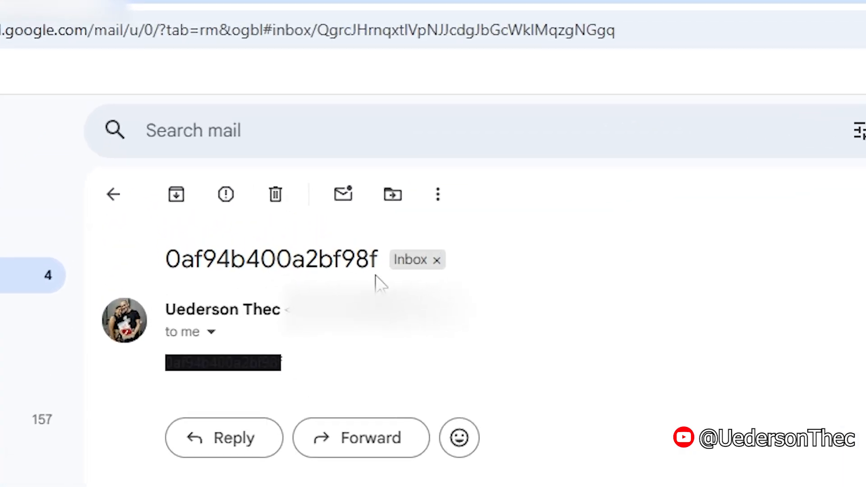
drag(374, 262, 166, 261)
key(ctrl+c)
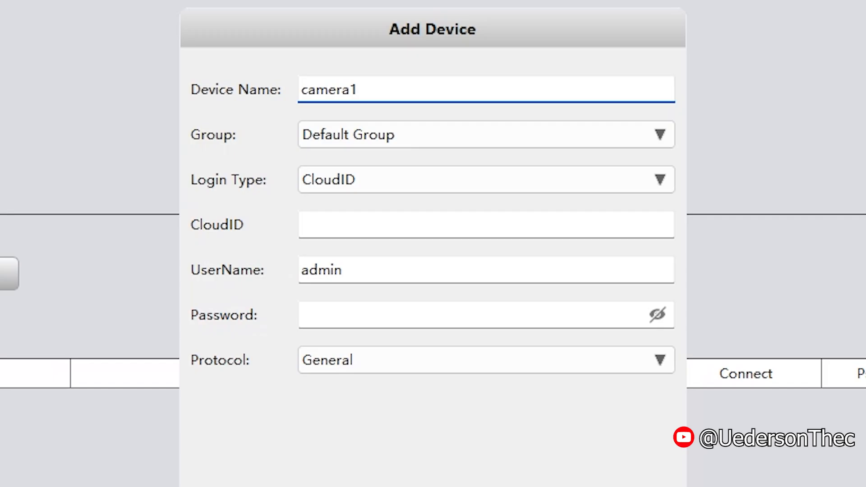
click(329, 231)
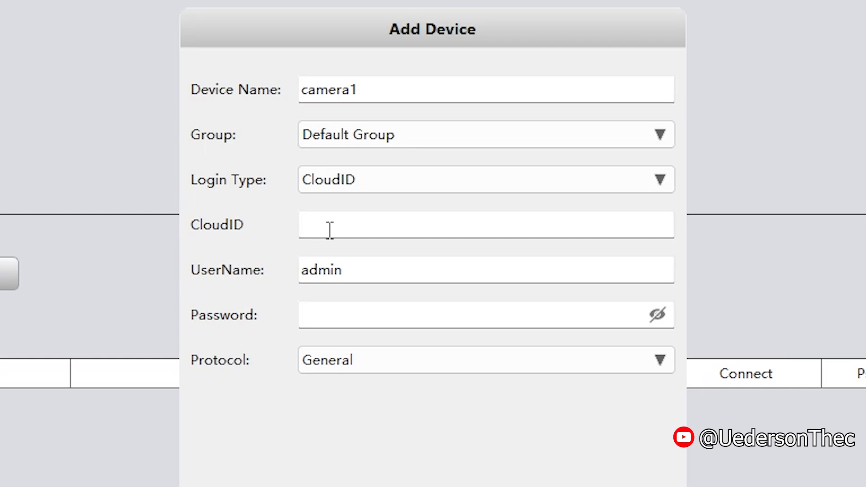
key(ctrl+v)
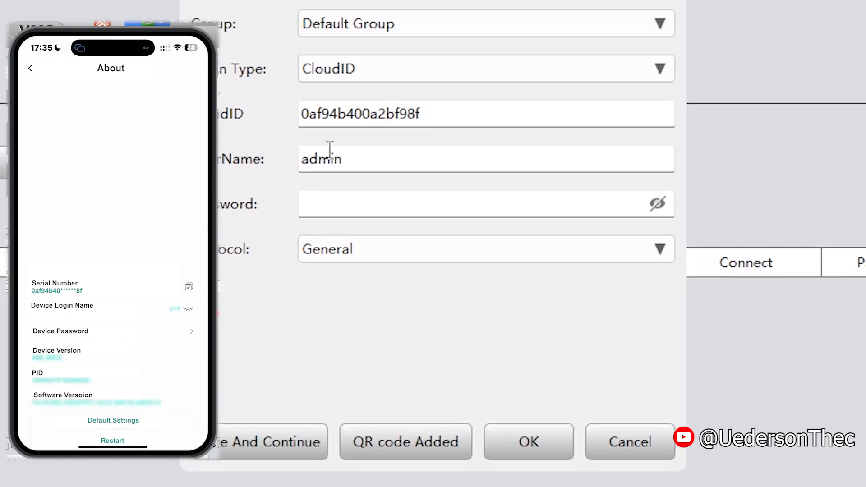
Step: Enter the device password for camera1 and save the device with the General protocol
click(321, 204)
text(1234)
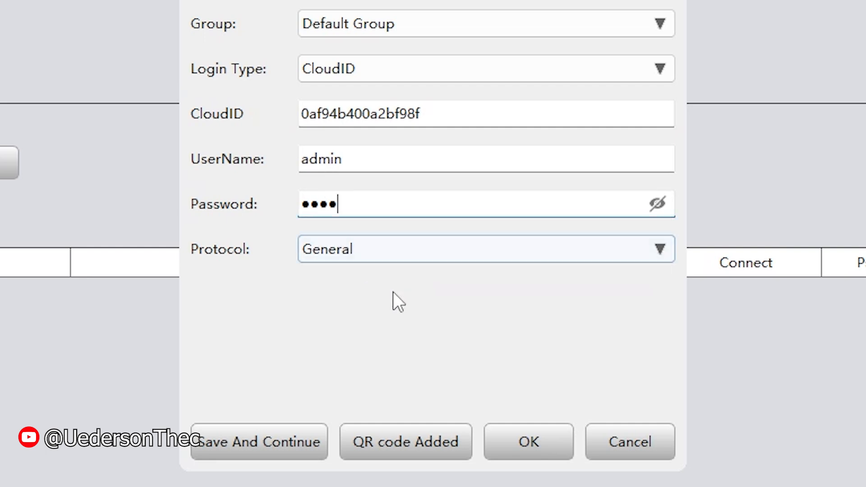
click(531, 442)
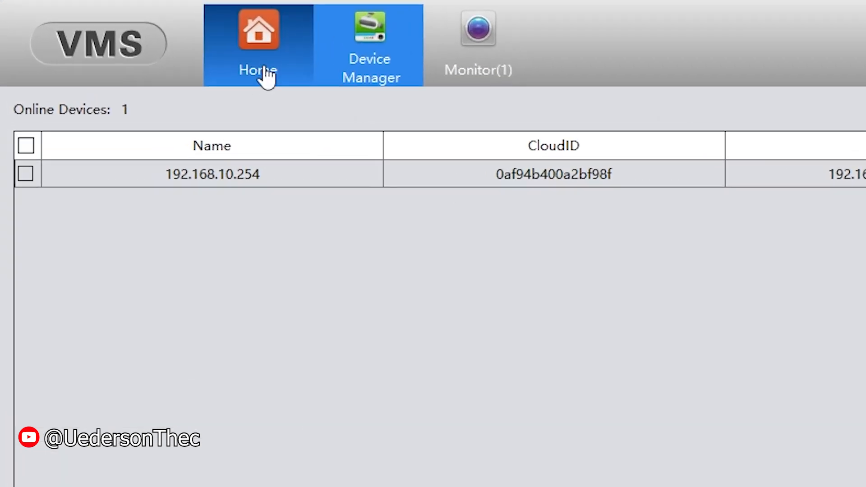
Step: Start a new Monitor view and open all camera1 channels by main stream
click(267, 73)
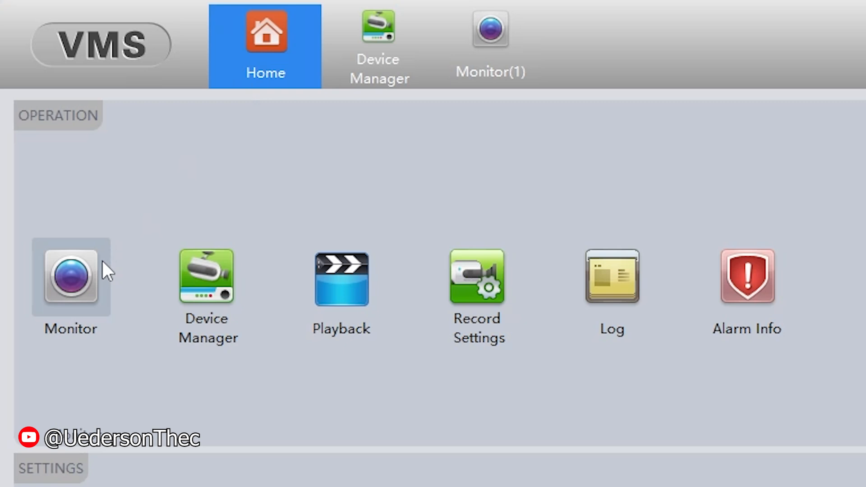
click(85, 278)
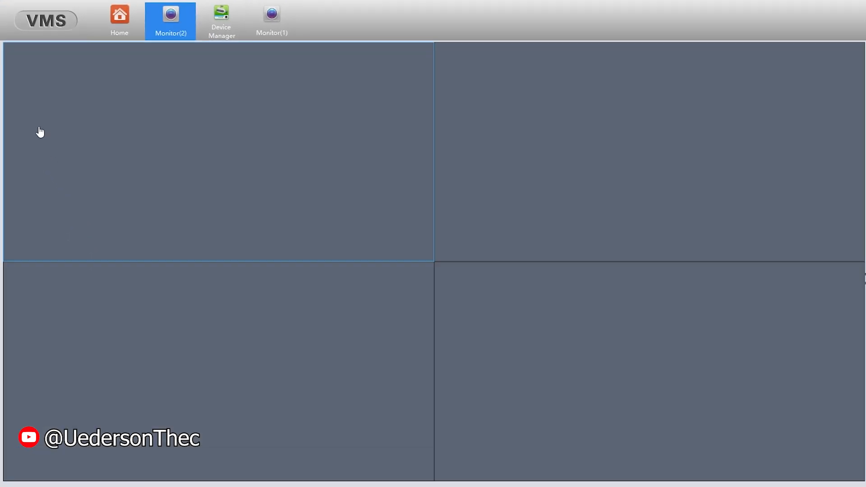
click(780, 77)
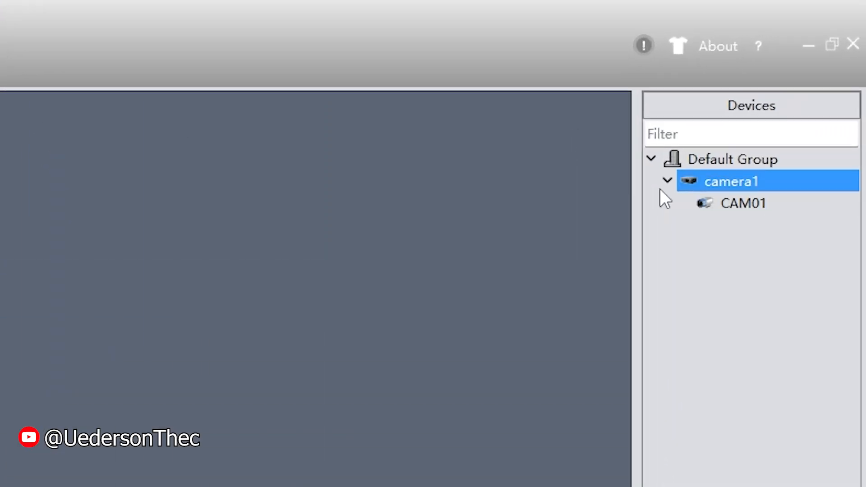
right_click(733, 182)
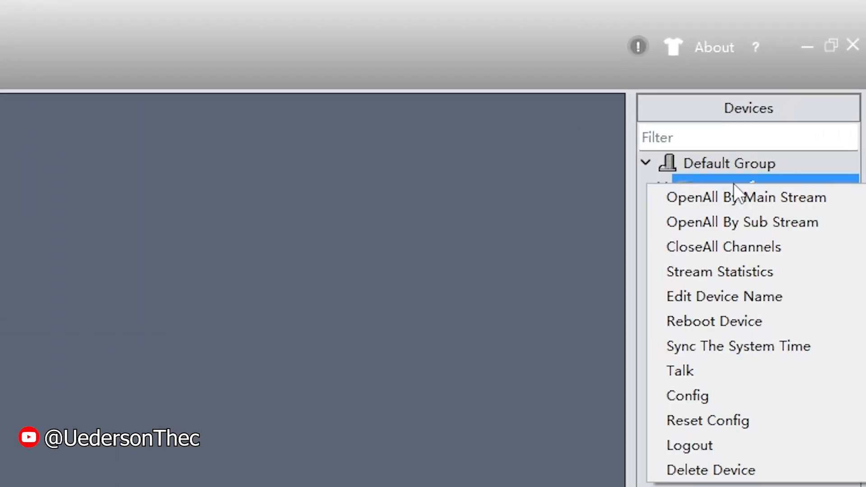
click(834, 197)
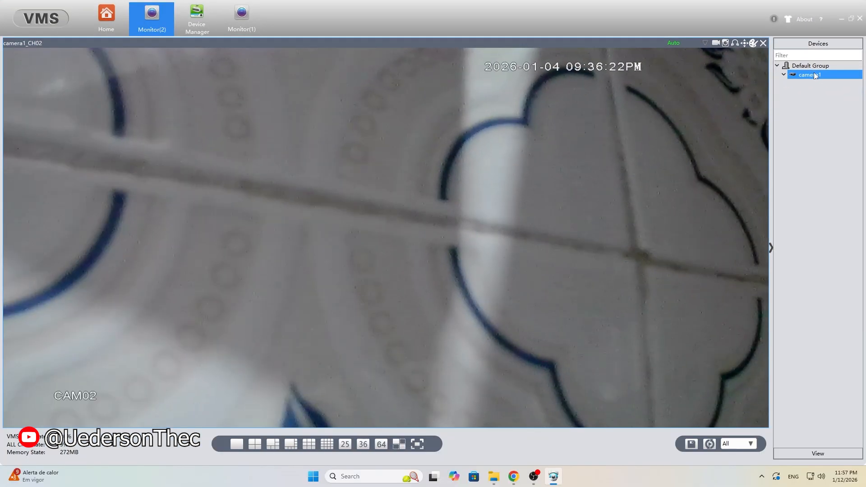